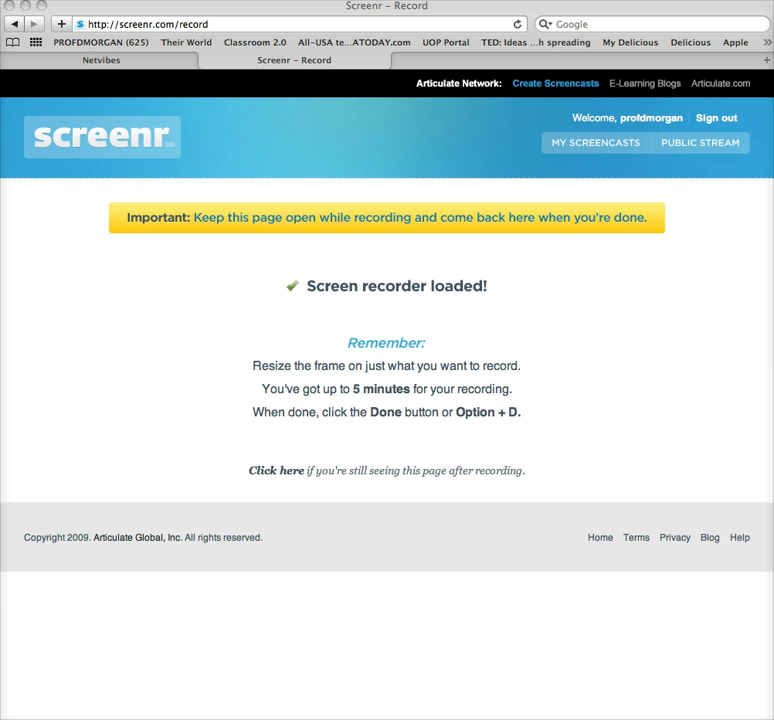
Switch to the Netvibes page and look over the available themes in its settings
left_click(108, 66)
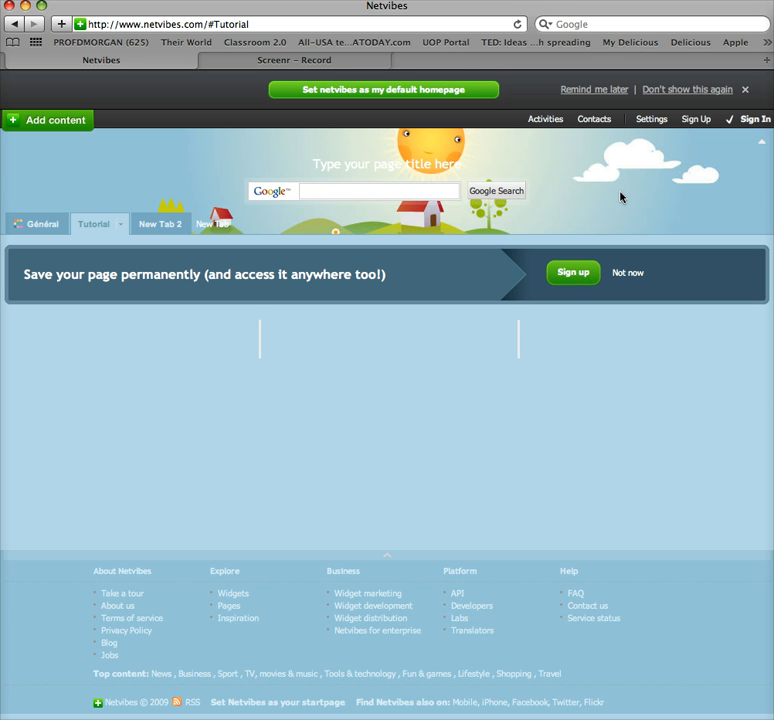
left_click(651, 120)
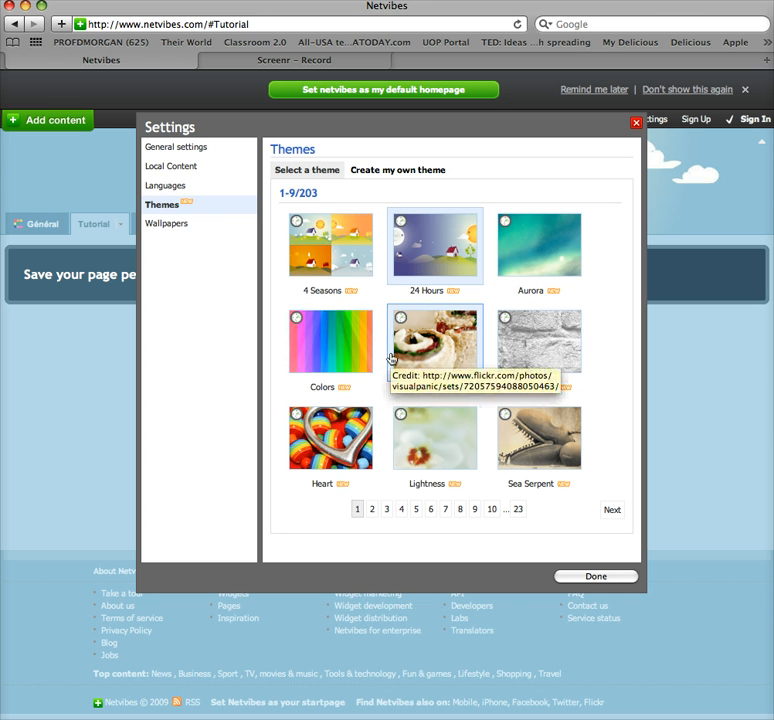
left_click(574, 578)
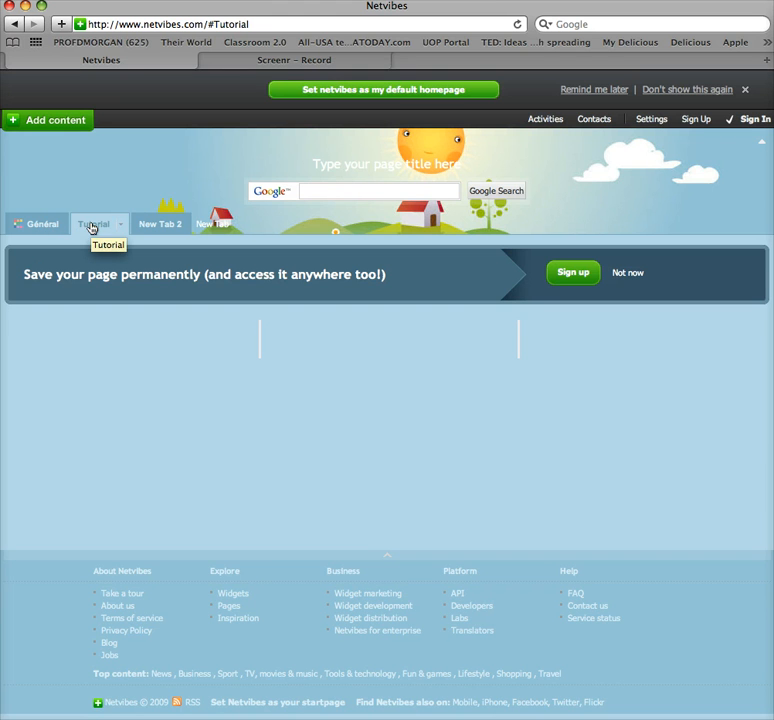
Add a new page tab to the dashboard and name it "Tutorial 2"
left_click(214, 226)
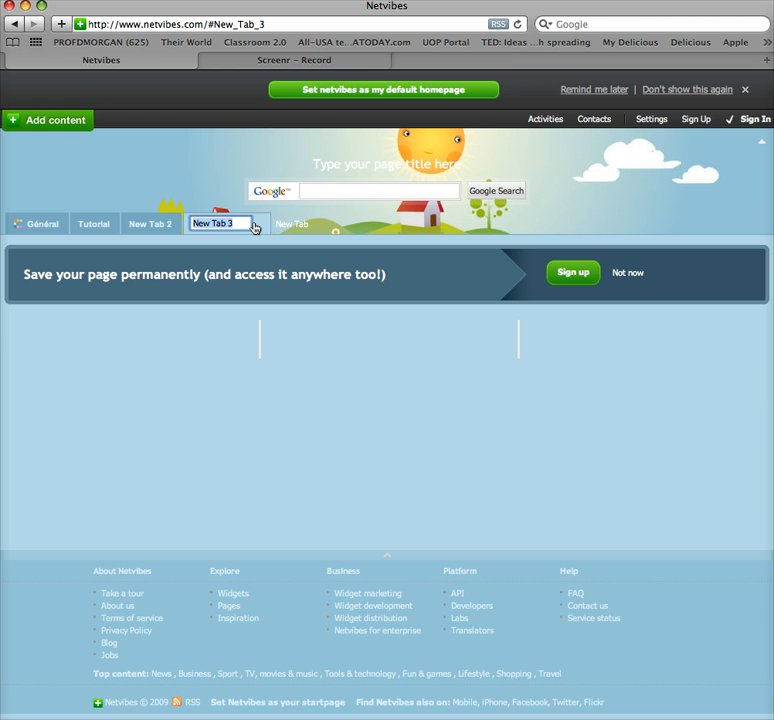
type("Tutorial 2")
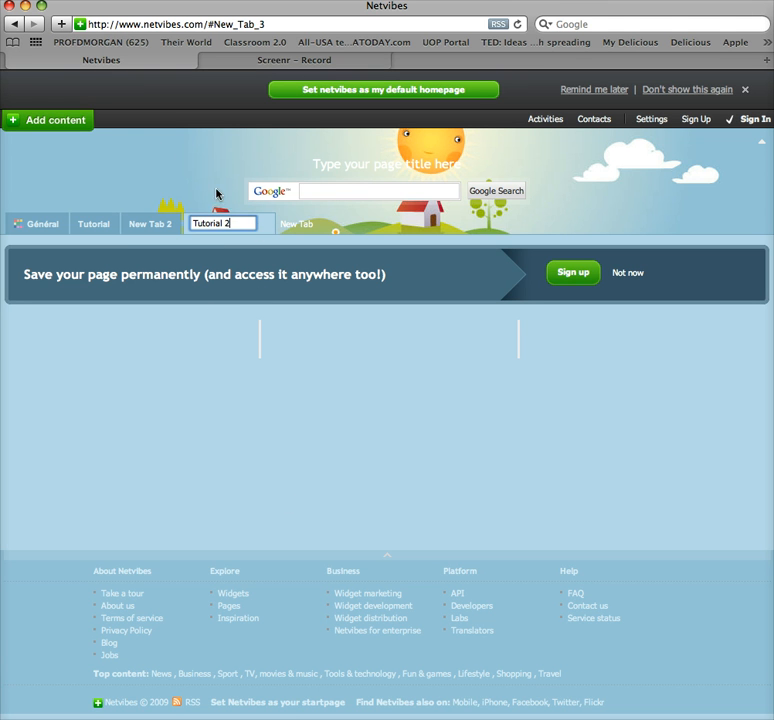
left_click(124, 185)
Add the featured USATODAY.com widget to the Tutorial 2 tab and go through its Sports, Money and Travel sections
left_click(66, 121)
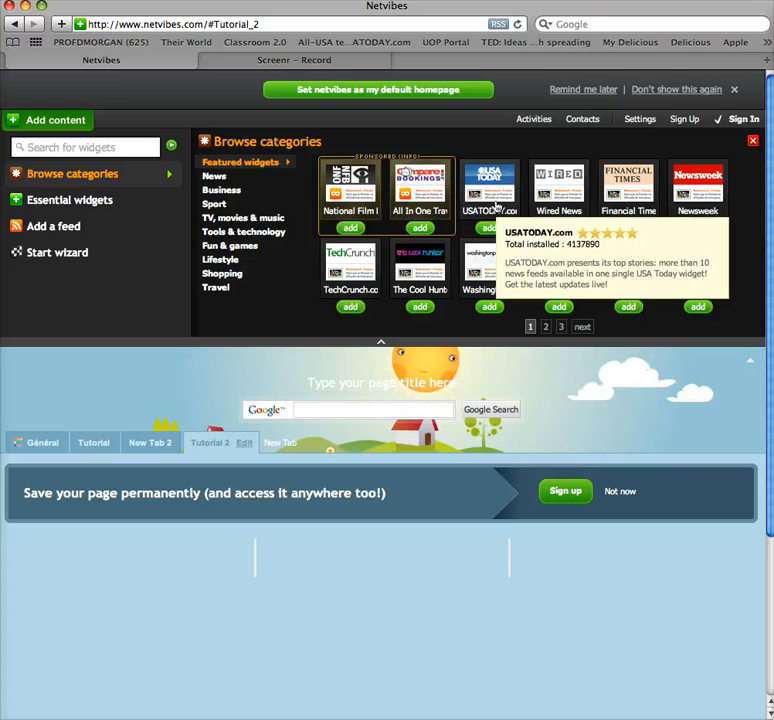
left_click(489, 229)
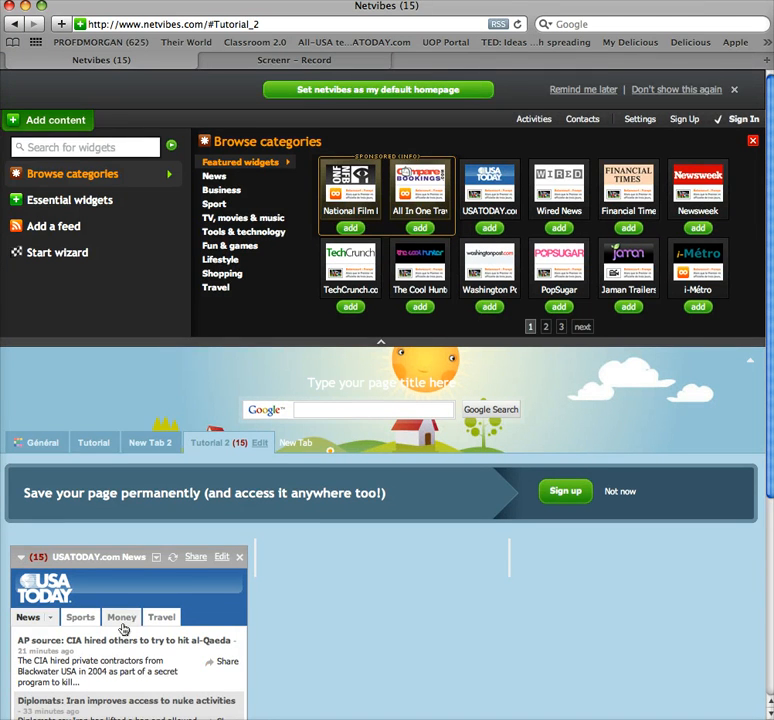
scroll(122, 650, "down", 1)
scroll(122, 628, "down", 2)
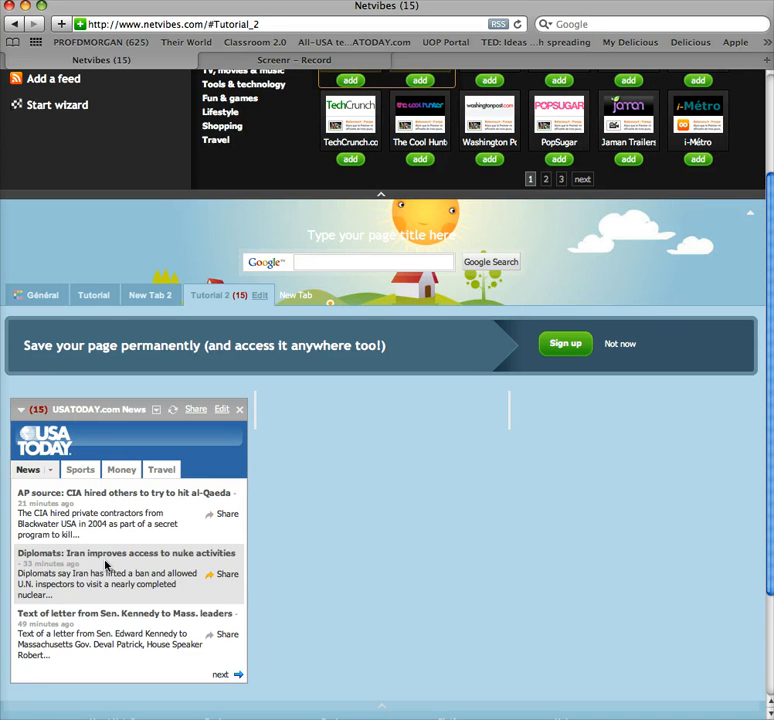
left_click(92, 471)
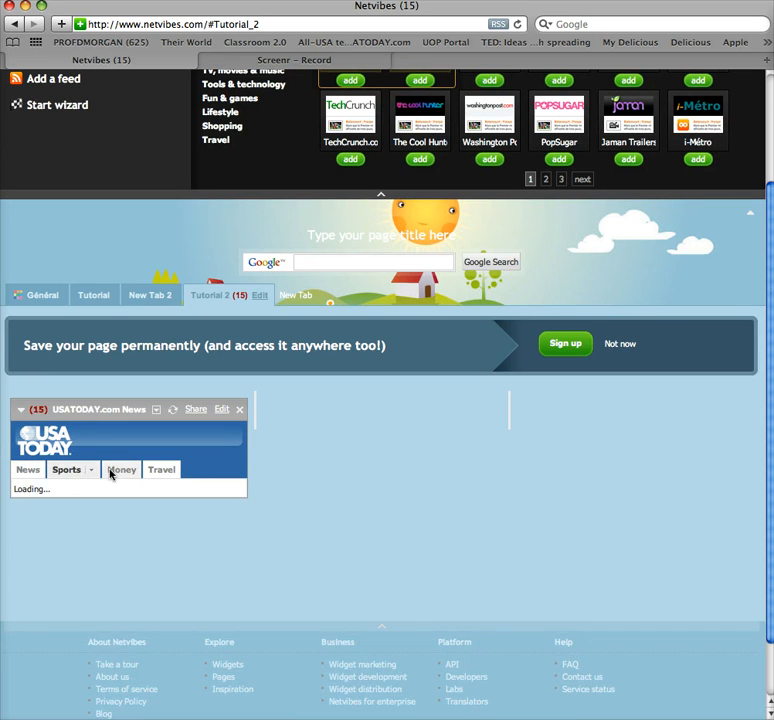
left_click(110, 470)
left_click(153, 471)
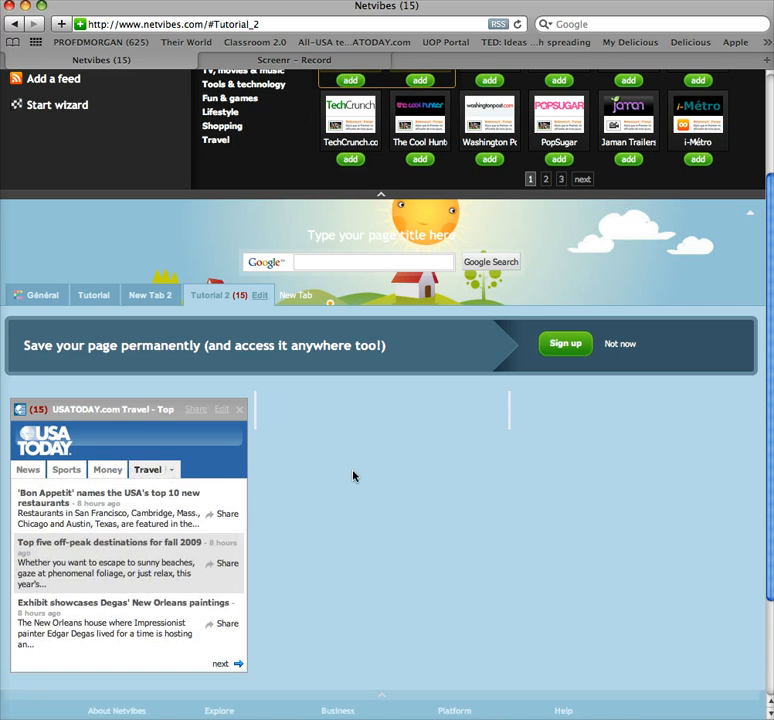
Add the Newsweek widget from the featured widgets to the Tutorial 2 tab
scroll(341, 456, "up", 3)
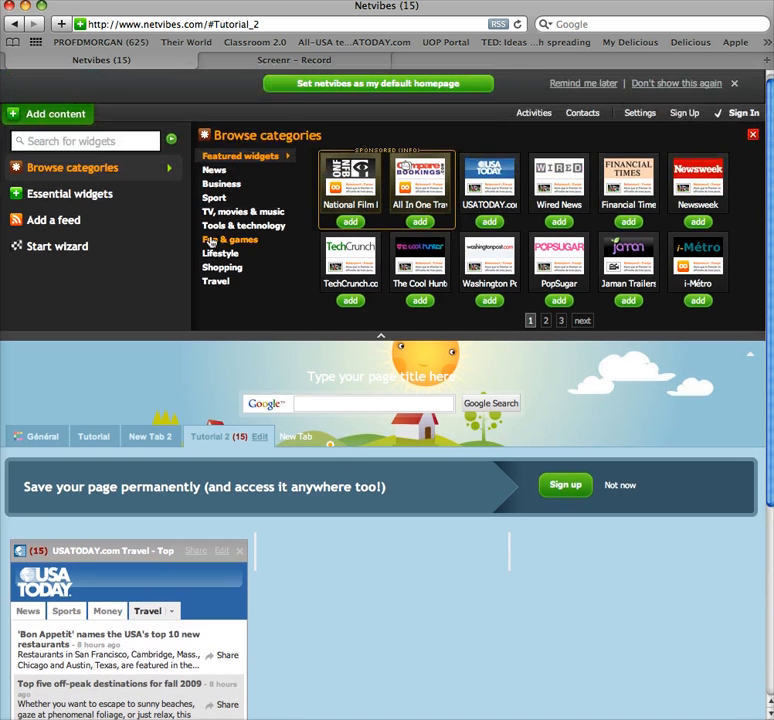
mouse_move(706, 210)
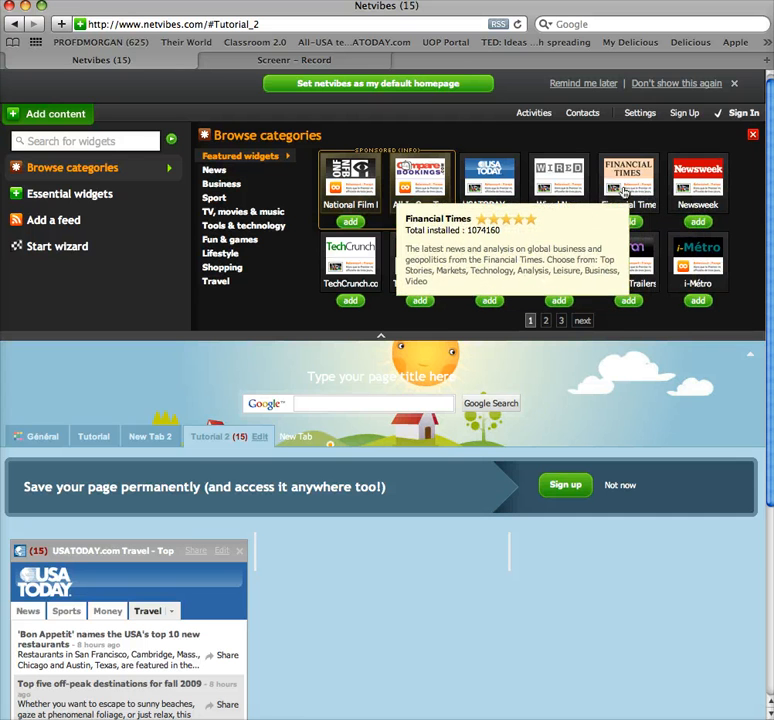
mouse_move(695, 189)
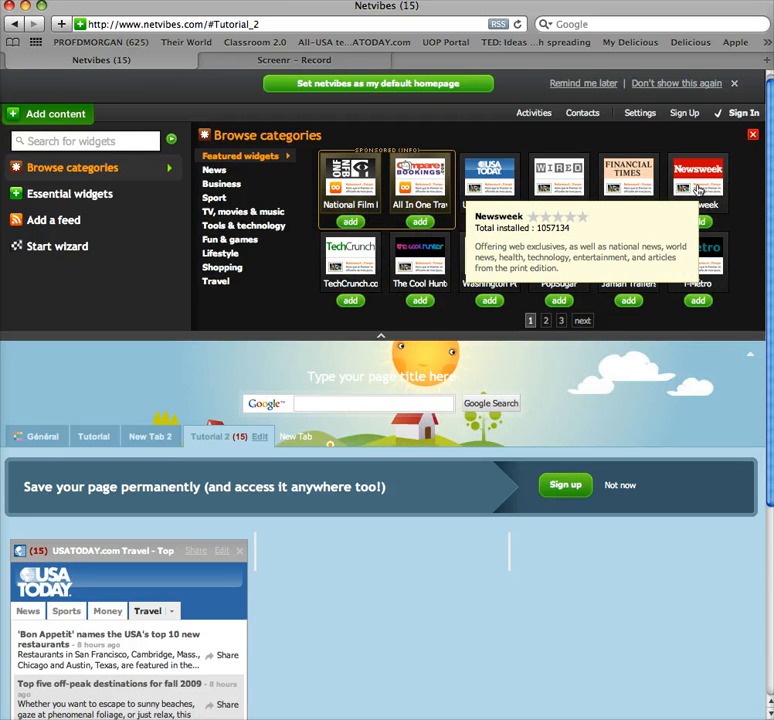
left_click(699, 221)
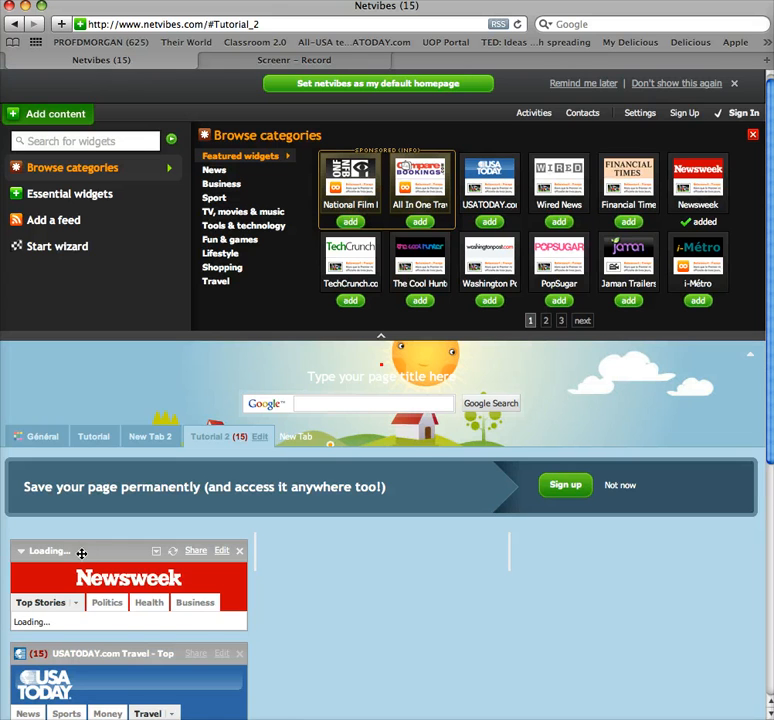
Move the Newsweek widget one column to the right, into the middle column
scroll(95, 556, "down", 2)
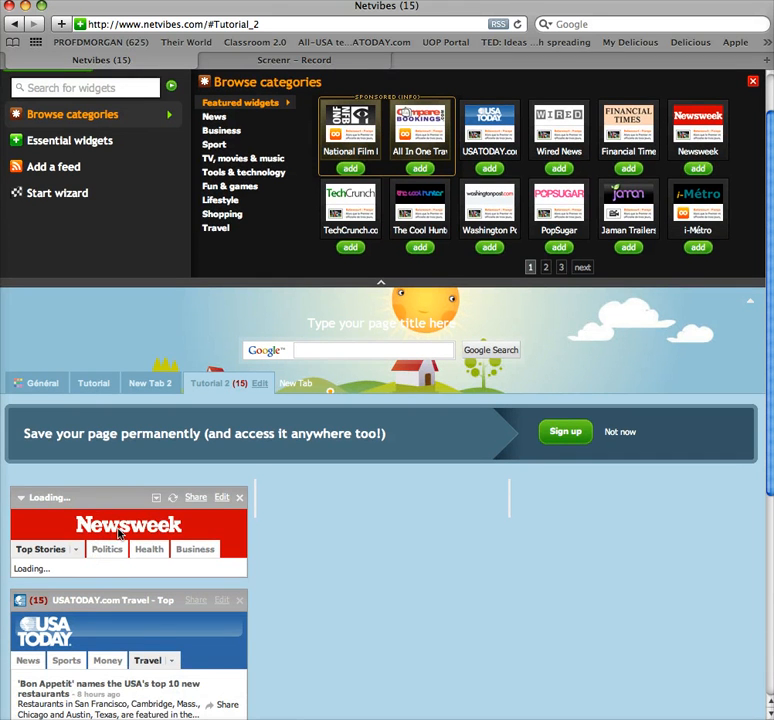
left_click(157, 499)
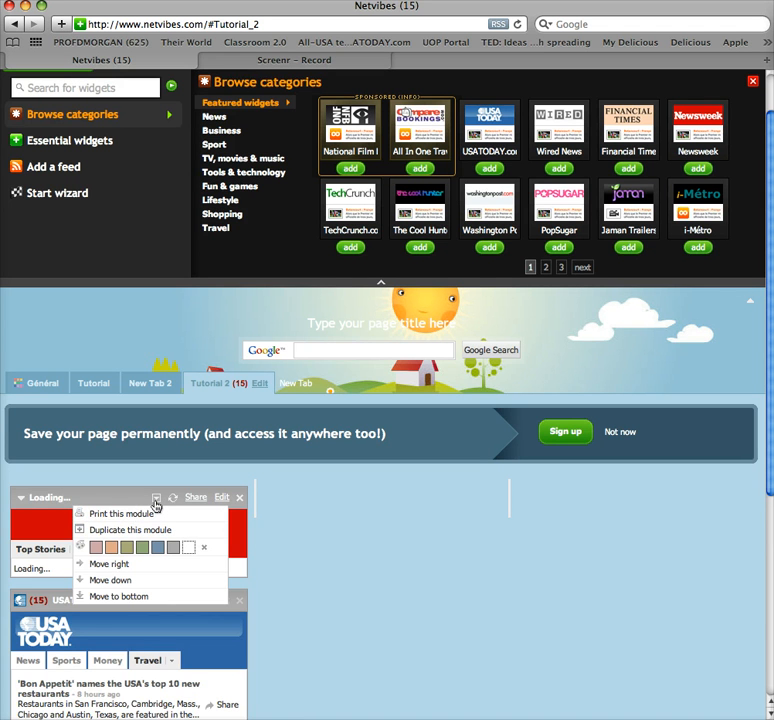
left_click(111, 565)
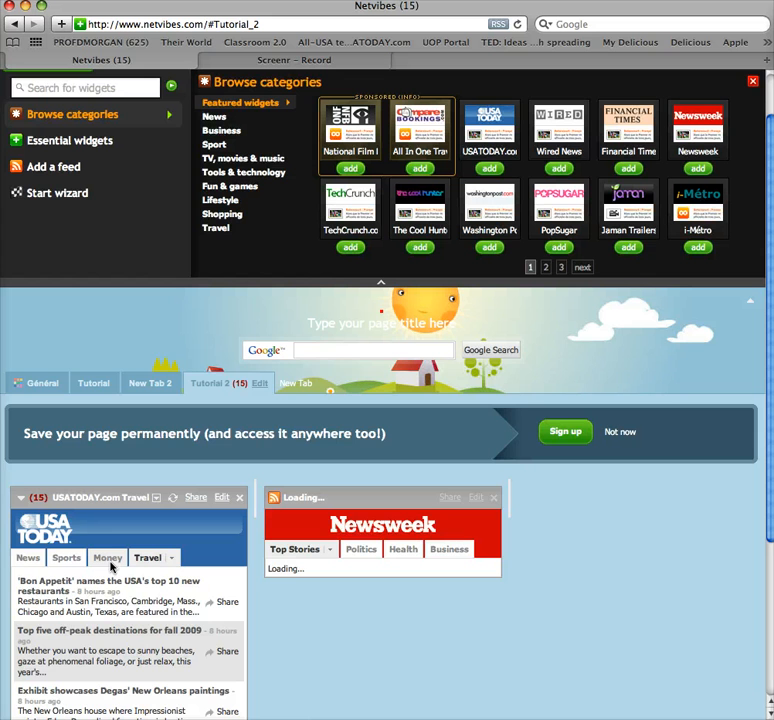
Search the widgets for "economist" and add the "Audio and video | Economist.com" widget to the tab
scroll(105, 313, "up", 2)
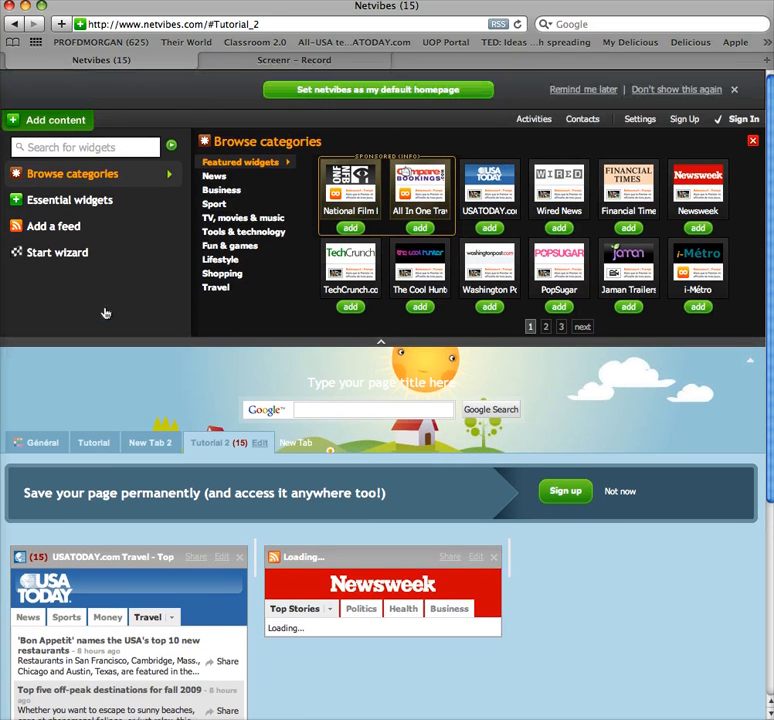
left_click(123, 148)
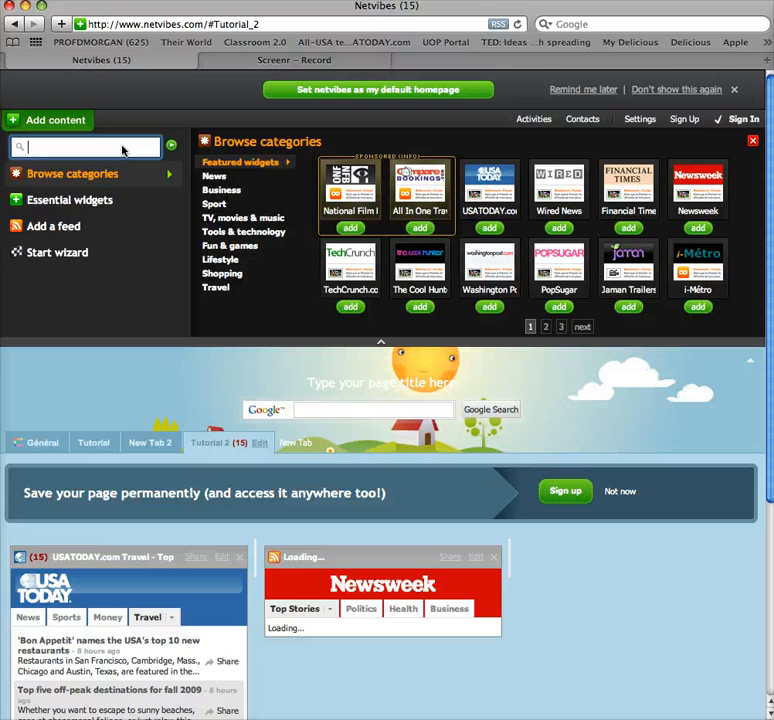
type("economist")
left_click(171, 146)
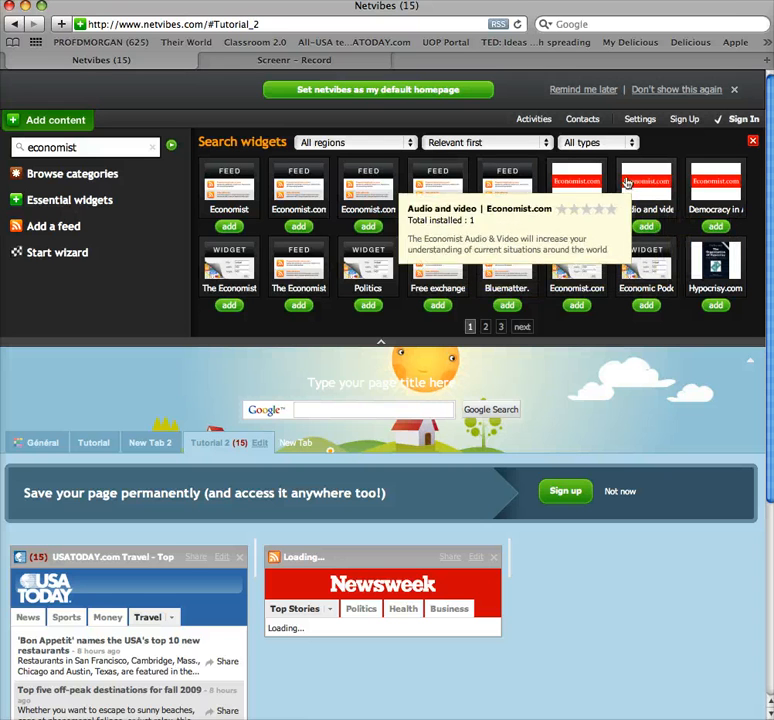
left_click(647, 227)
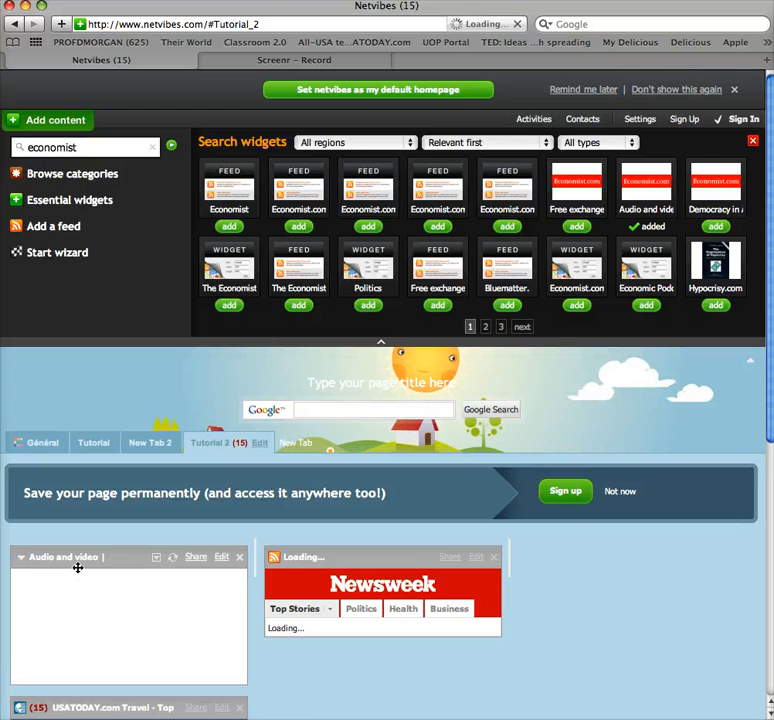
Move the Economist.com audio and video widget two columns to the right, into the third column
scroll(78, 568, "down", 1)
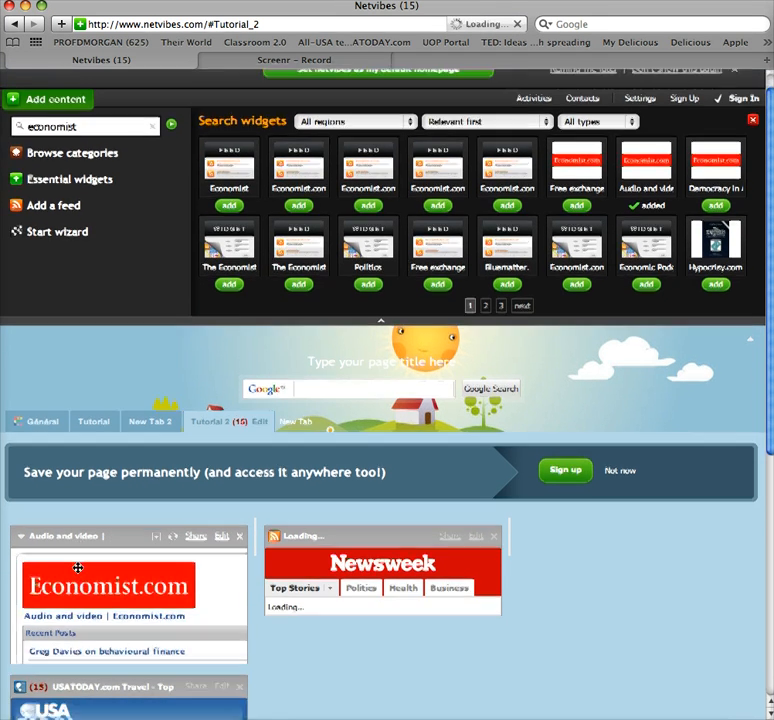
scroll(78, 568, "down", 4)
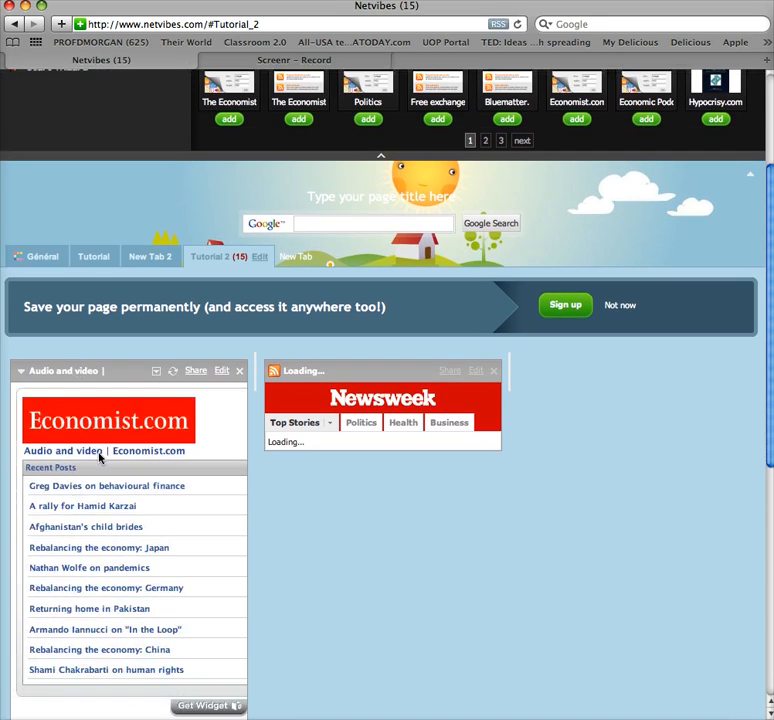
left_click(157, 372)
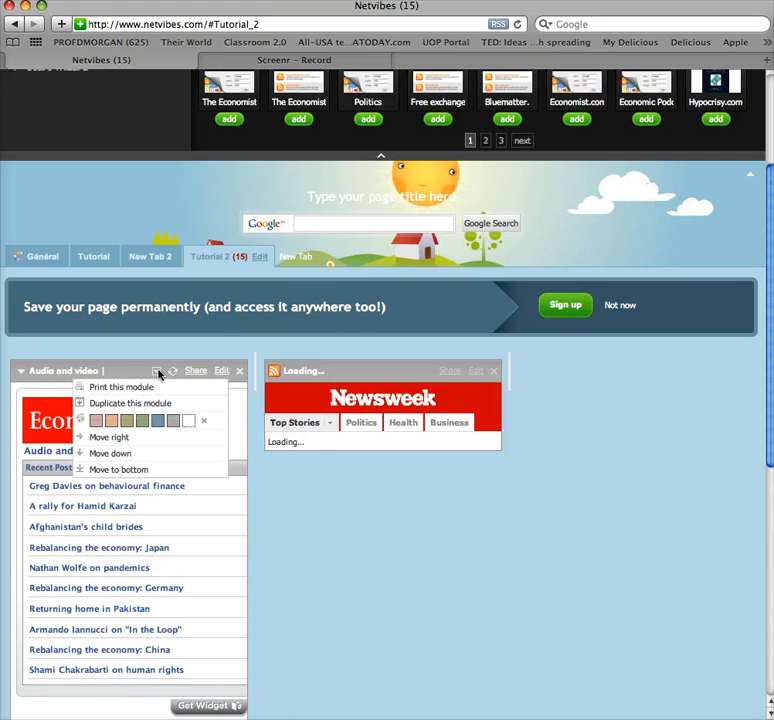
left_click(116, 441)
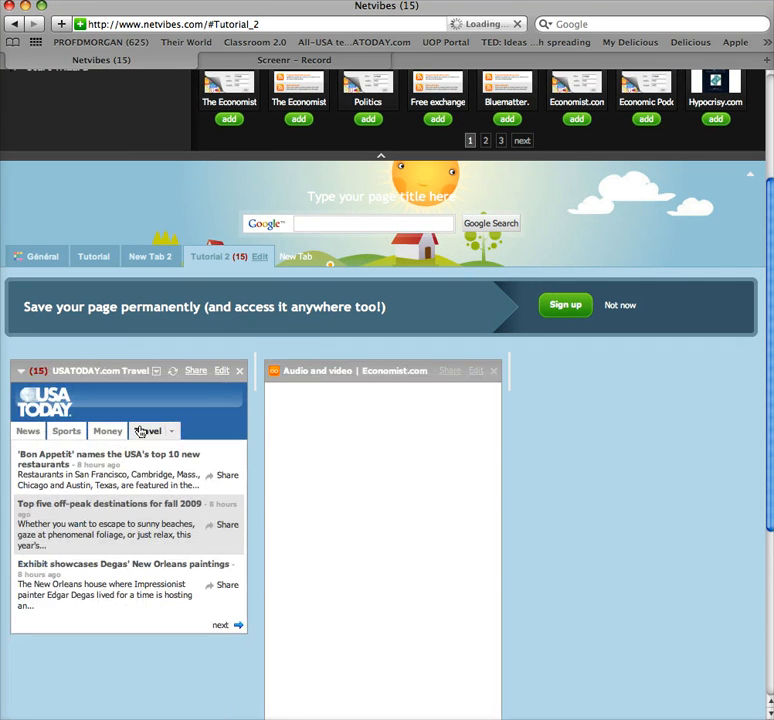
left_click(411, 372)
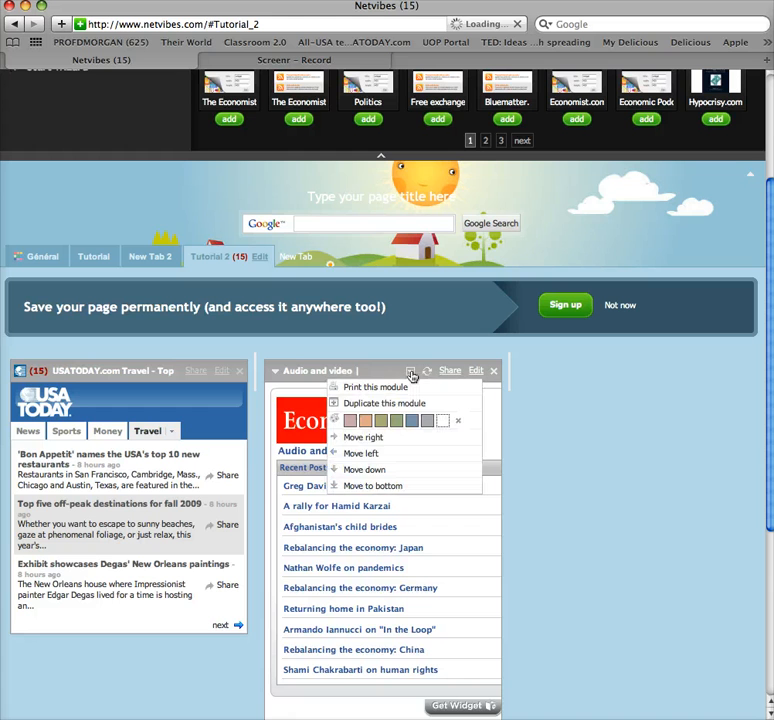
left_click(370, 440)
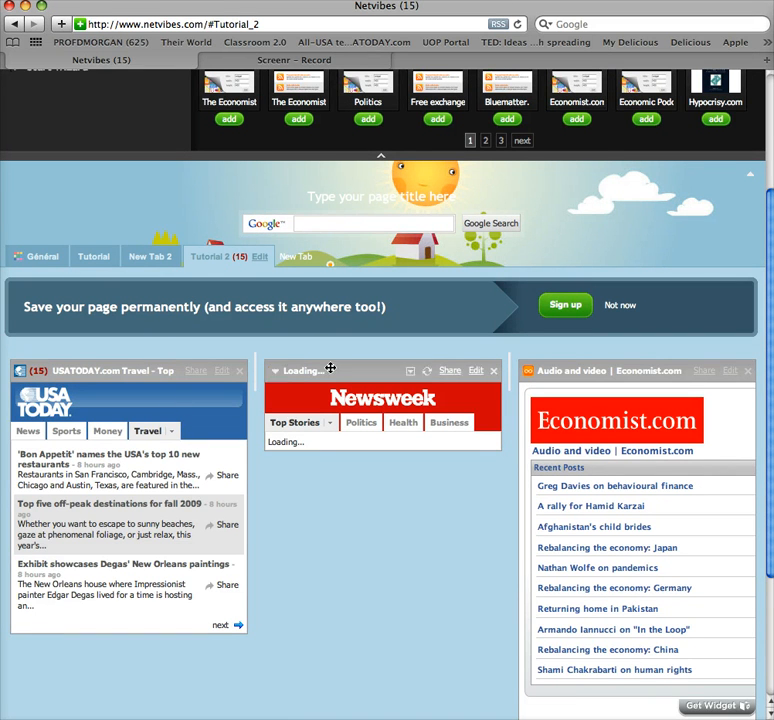
left_click(313, 226)
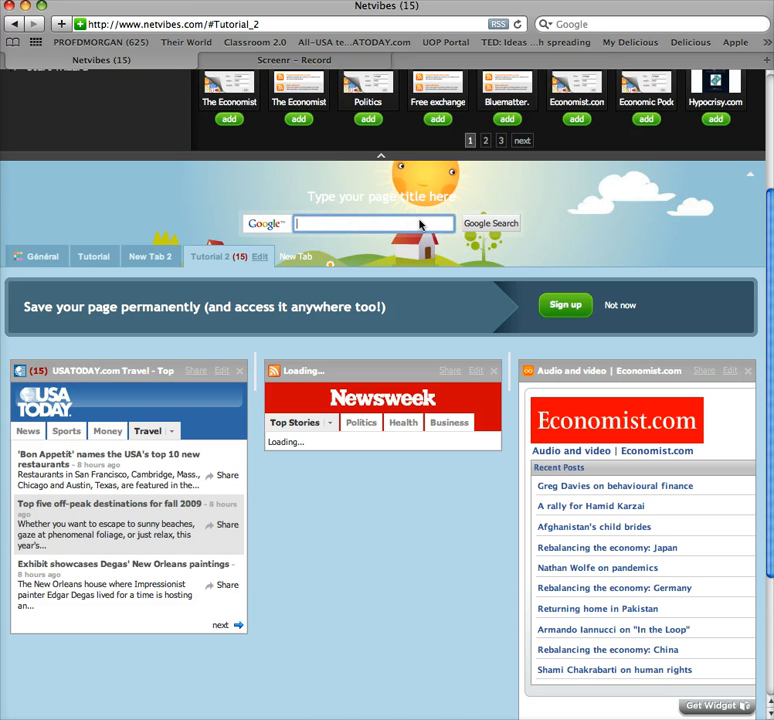
scroll(415, 273, "up", 4)
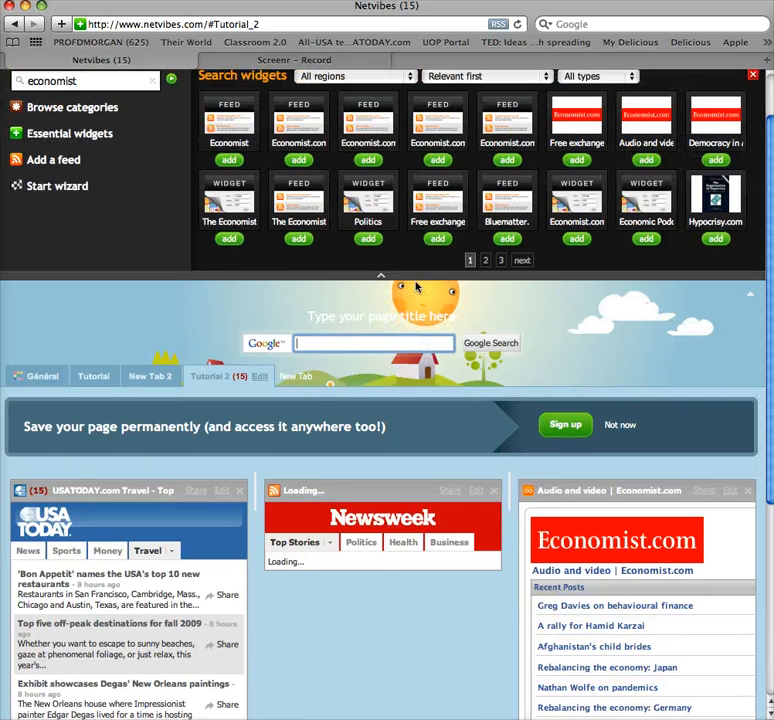